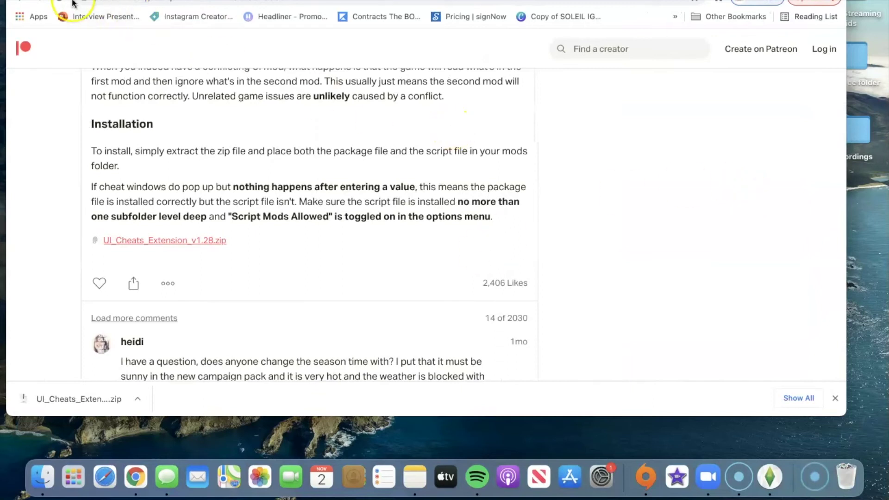
Minimize the browser and open a Finder window on the Documents folder.
key("super+m")
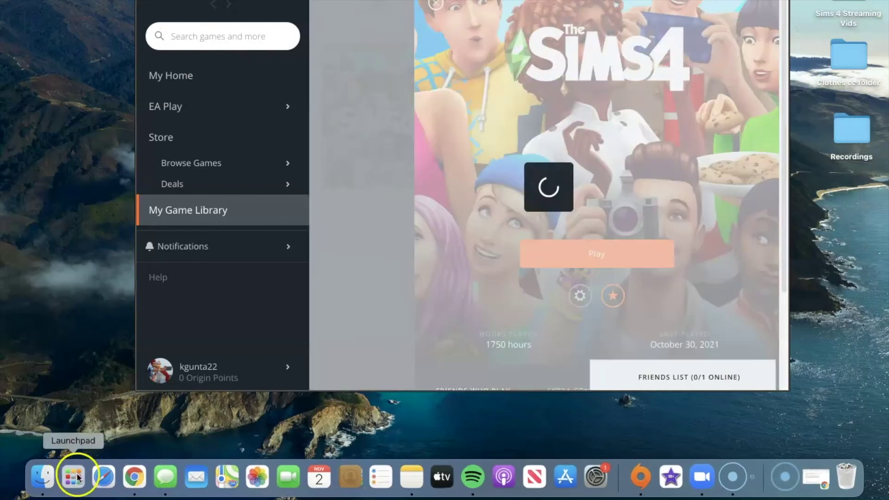
left_click(74, 477)
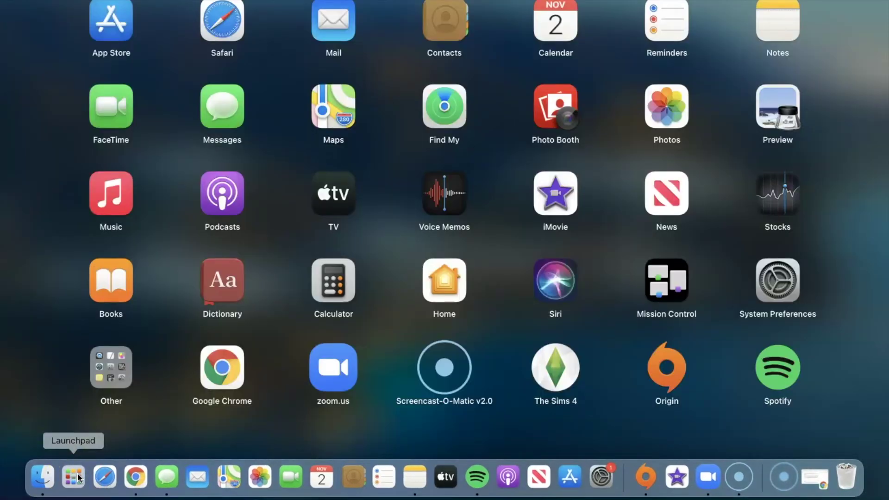
left_click(42, 478)
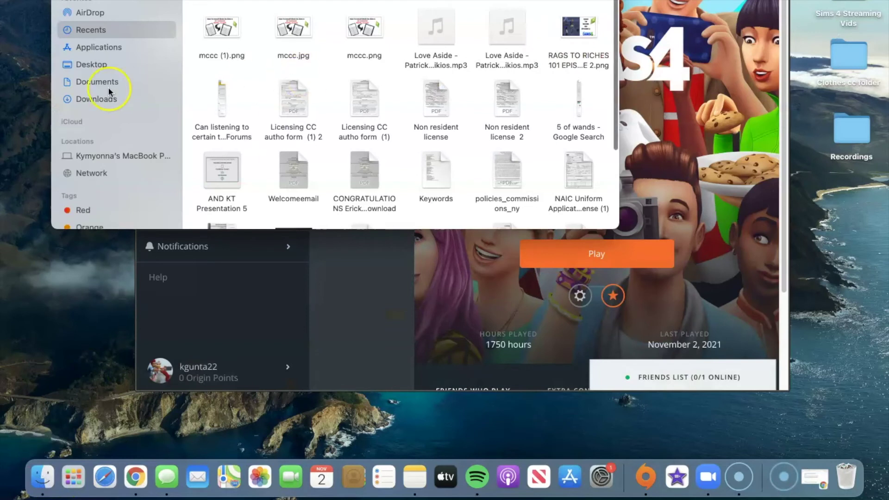
left_click(90, 66)
left_click(102, 81)
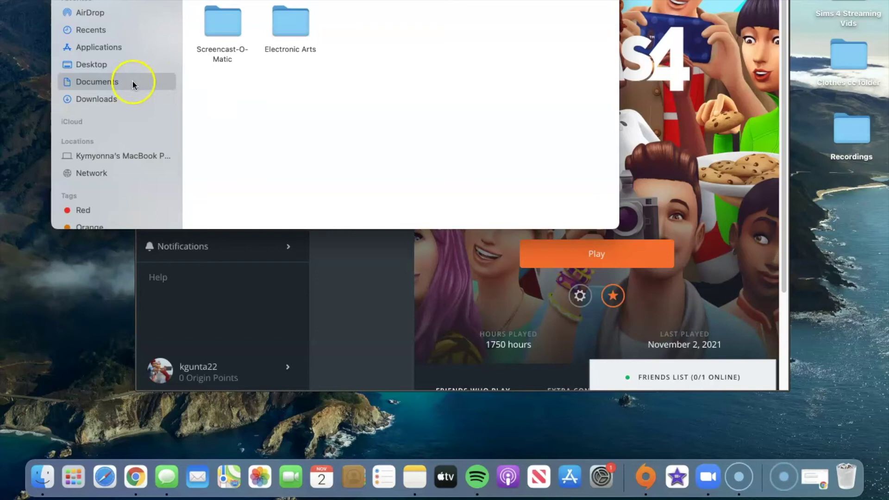
Open Electronic Arts › The Sims 4, then bring the Origin window forward.
left_click(289, 28)
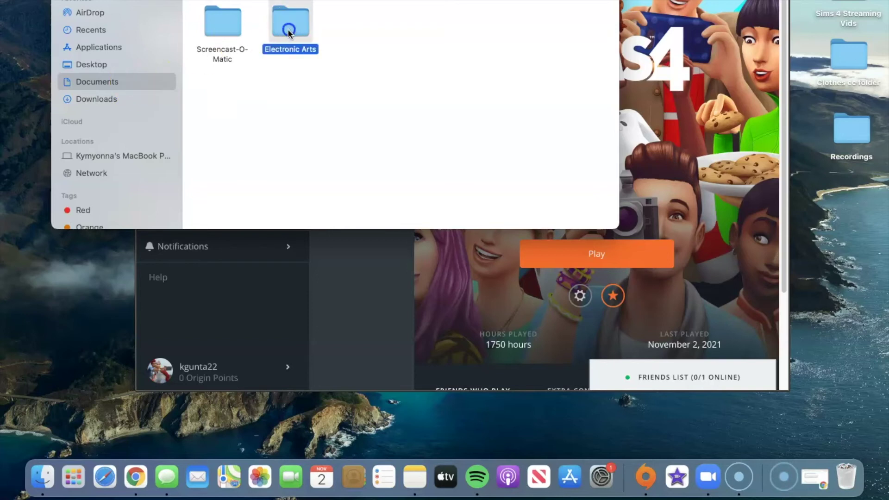
double_click(288, 31)
double_click(222, 23)
scroll(350, 156, "down", 5)
scroll(350, 155, "up", 8)
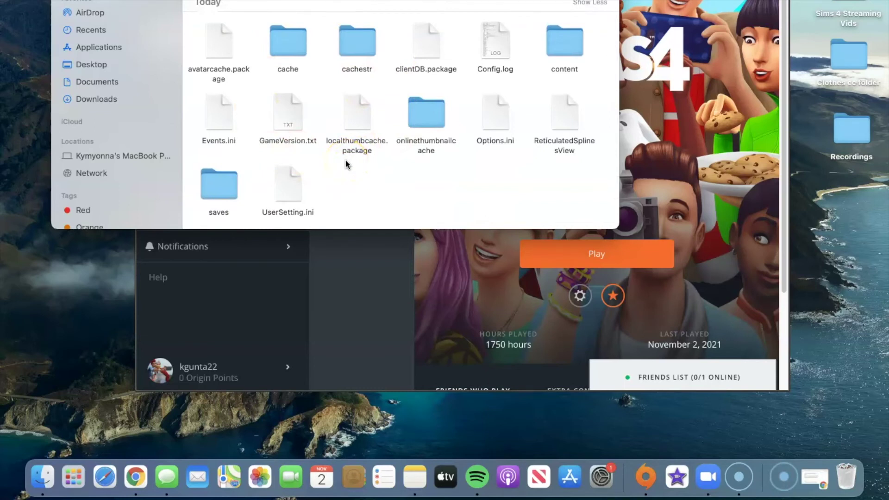
scroll(347, 163, "down", 10)
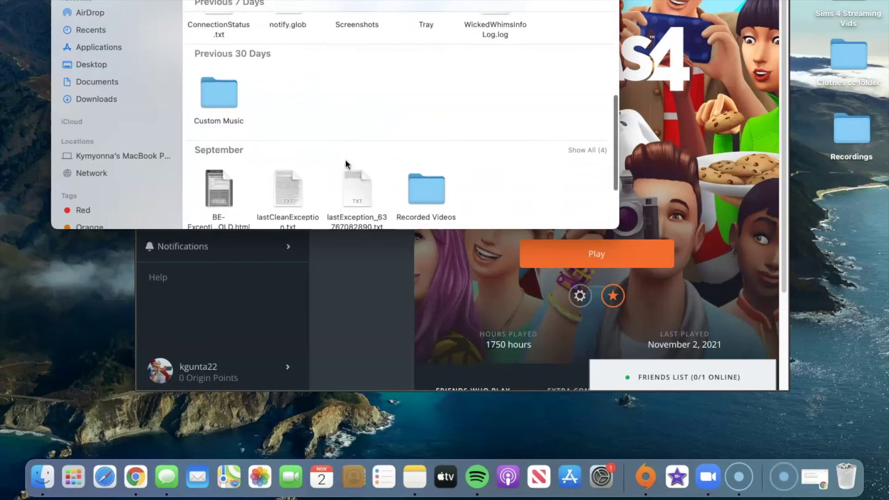
left_click(621, 4)
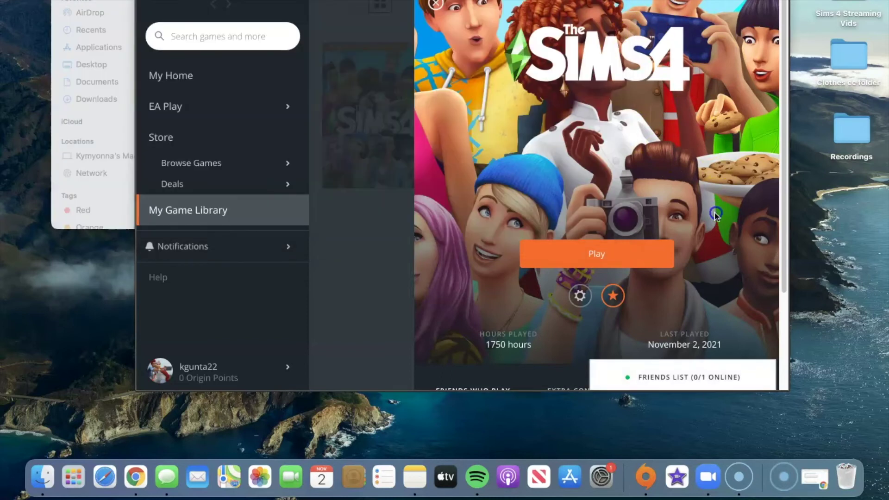
Minimize Origin and switch The Sims 4 folder to list view.
key("super+m")
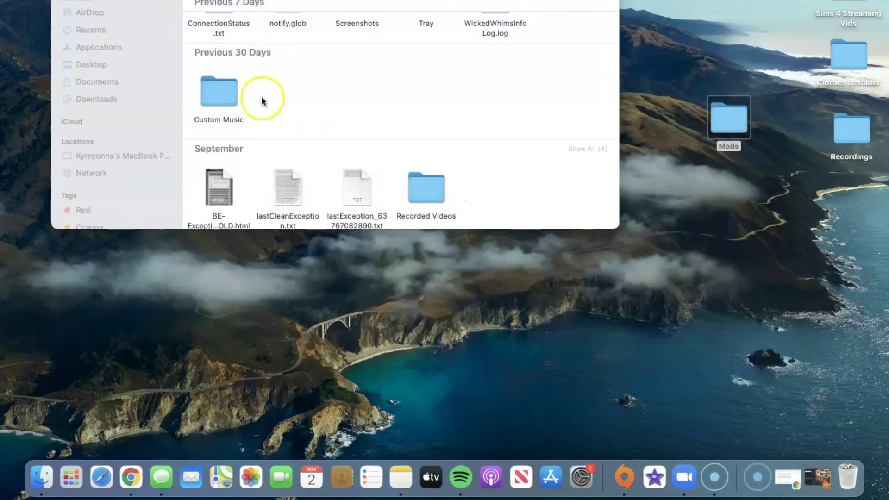
scroll(290, 109, "down", 5)
scroll(290, 109, "up", 2)
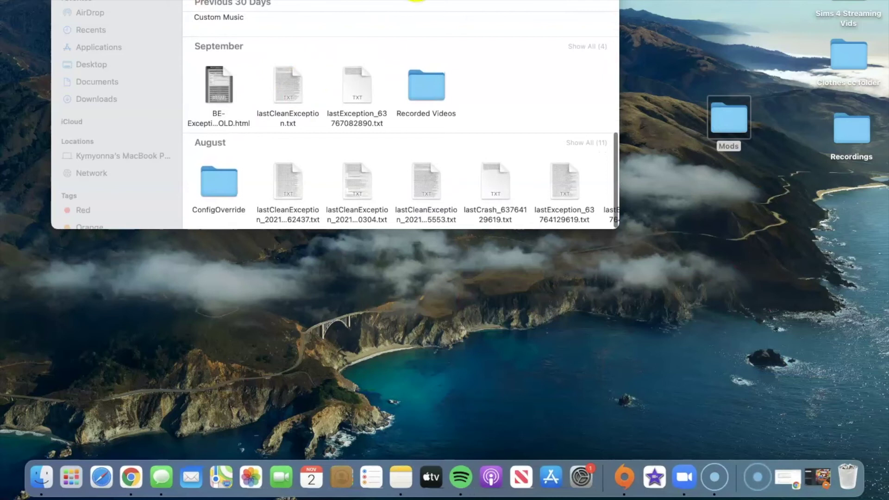
left_click(408, 2)
left_click(417, 1)
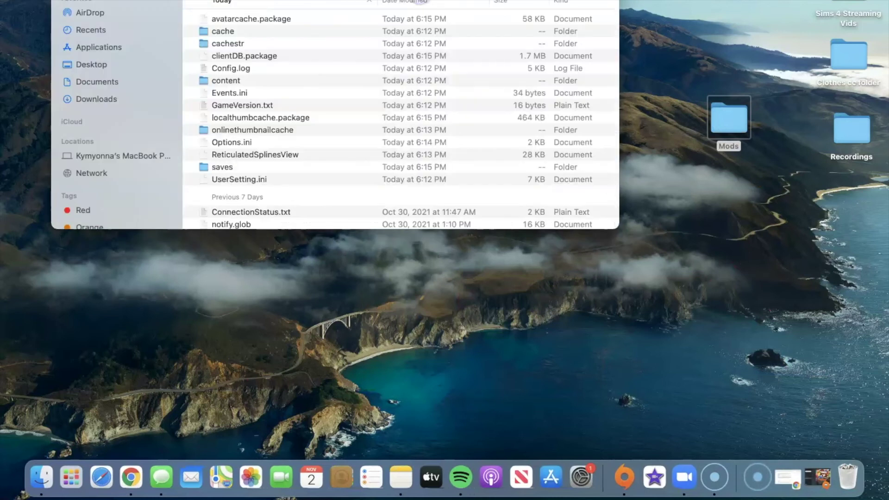
Drag the localthumbcache.package cache file to the Trash.
scroll(302, 97, "down", 1)
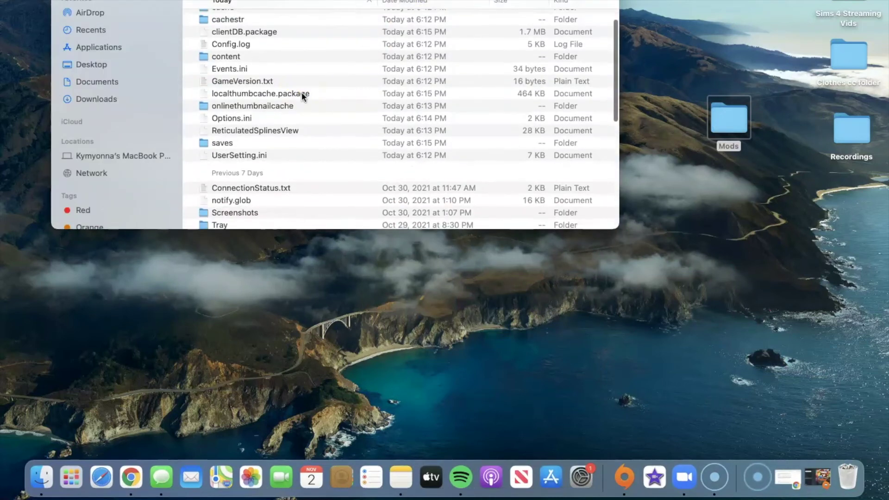
left_click(302, 93)
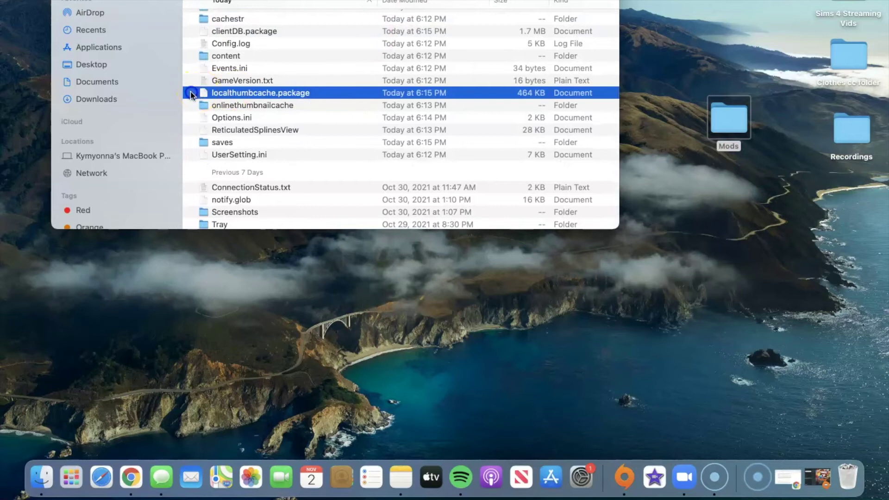
left_click_drag(206, 92, 858, 484)
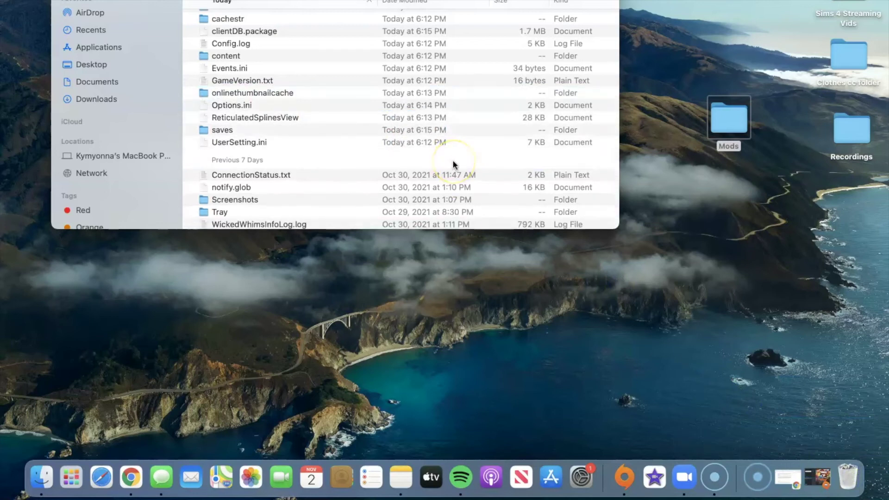
Move the Mods folder from the Desktop into The Sims 4 folder.
scroll(453, 162, "down", 7)
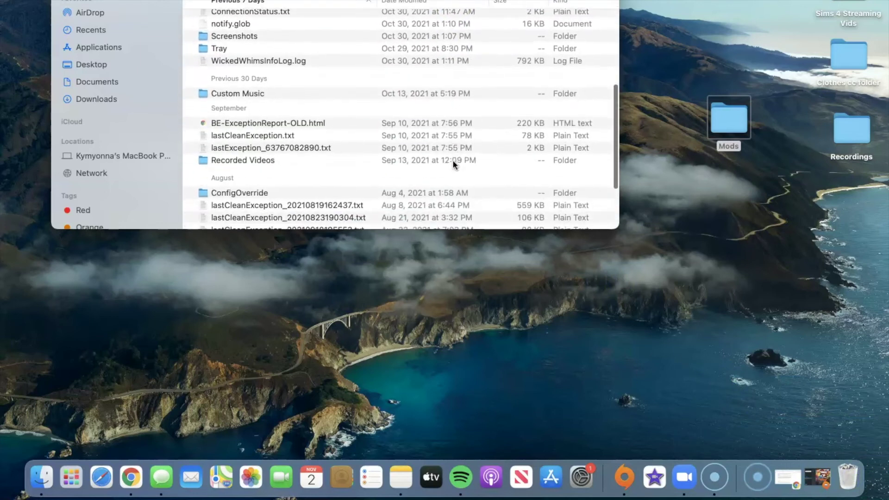
scroll(453, 162, "down", 5)
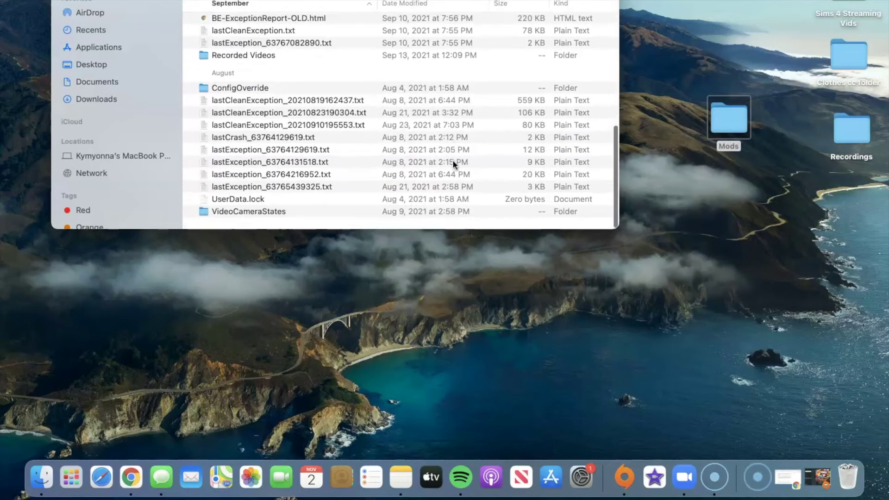
scroll(453, 163, "up", 15)
left_click_drag(712, 145, 241, 136)
Open Mods and drag the old UI_Cheats_Extension_v1.27 folder out onto the Desktop.
left_click(199, 53)
double_click(198, 52)
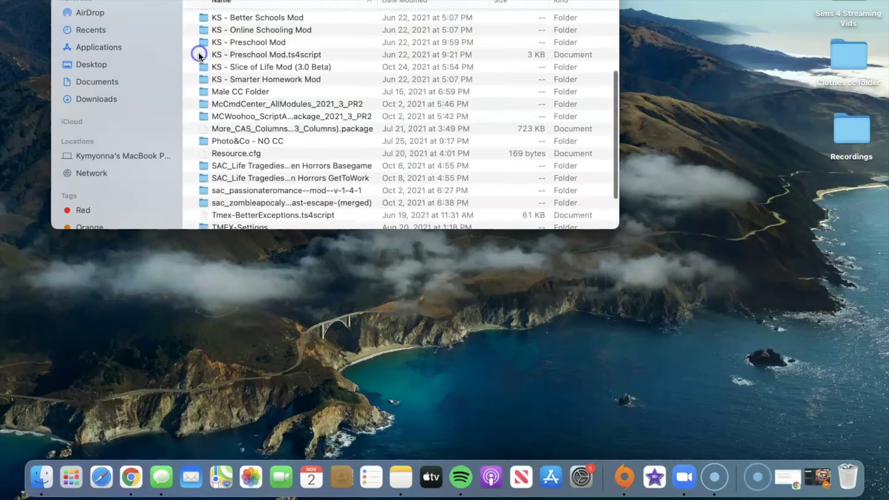
scroll(310, 180, "down", 4)
scroll(314, 186, "down", 2)
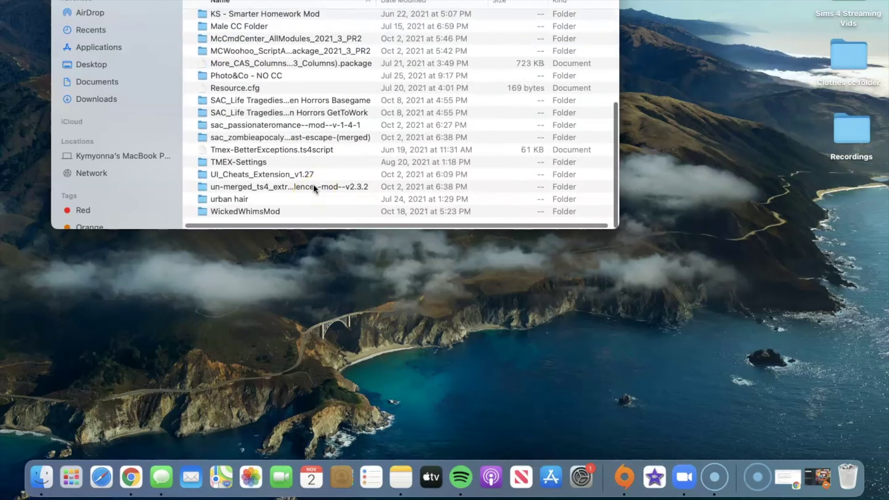
left_click(258, 184)
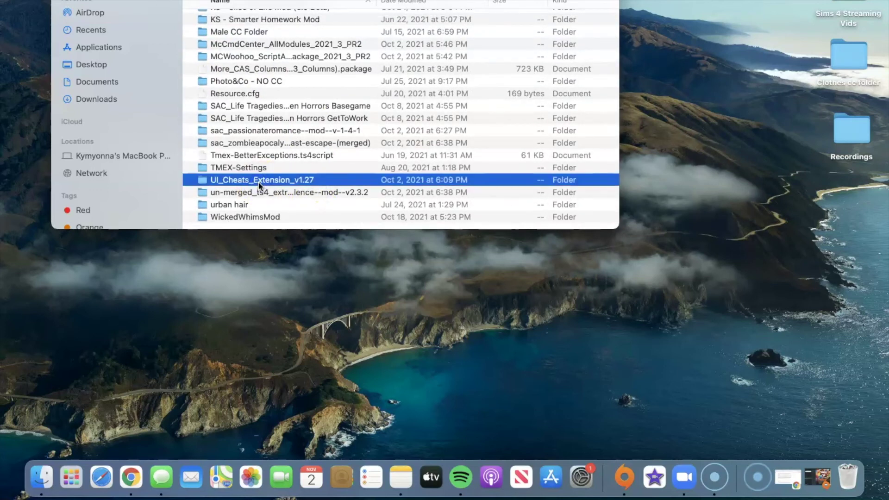
left_click(200, 187)
left_click_drag(198, 180, 851, 477)
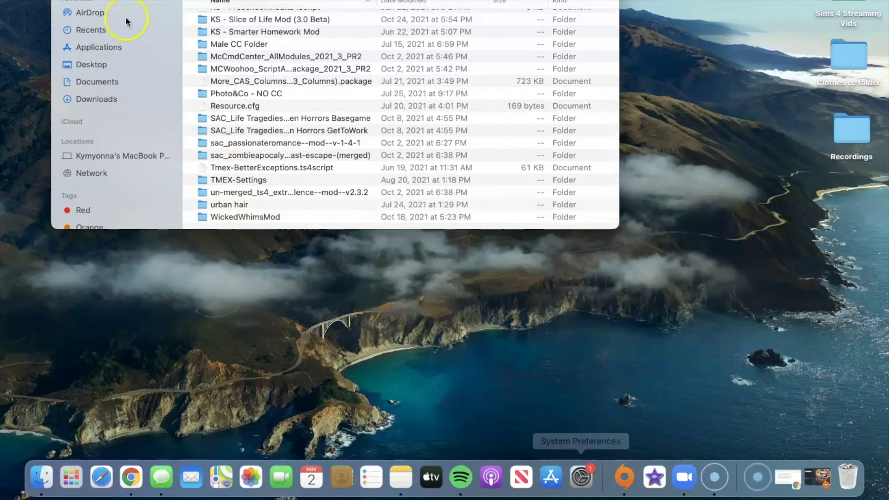
In a second Finder window, extract UI_Cheats_Extension_v1.28.zip in Downloads.
left_click(43, 477)
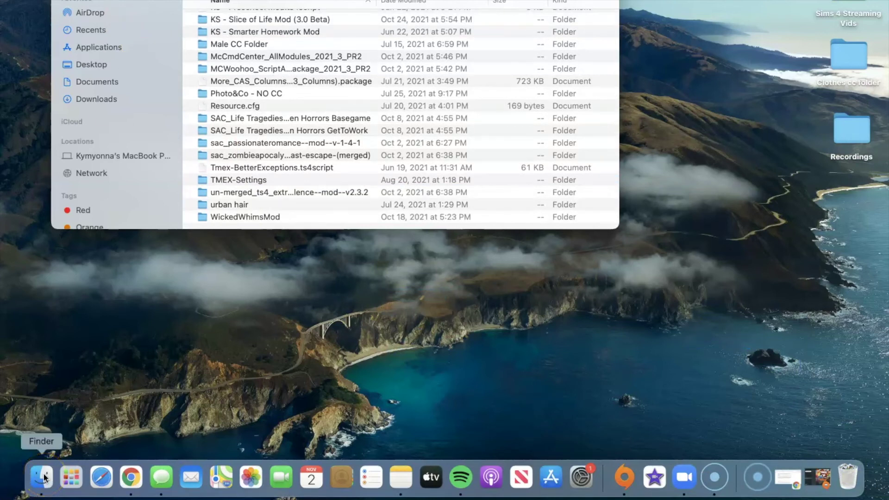
right_click(43, 476)
left_click(100, 198)
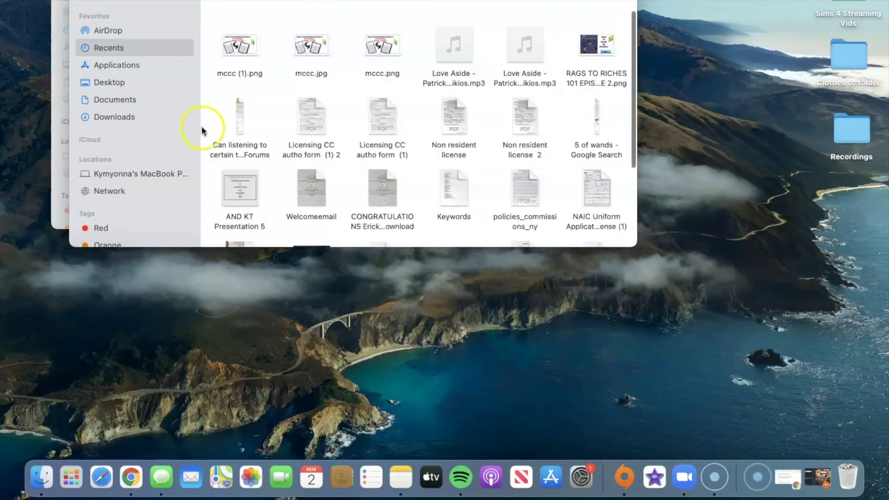
left_click(118, 117)
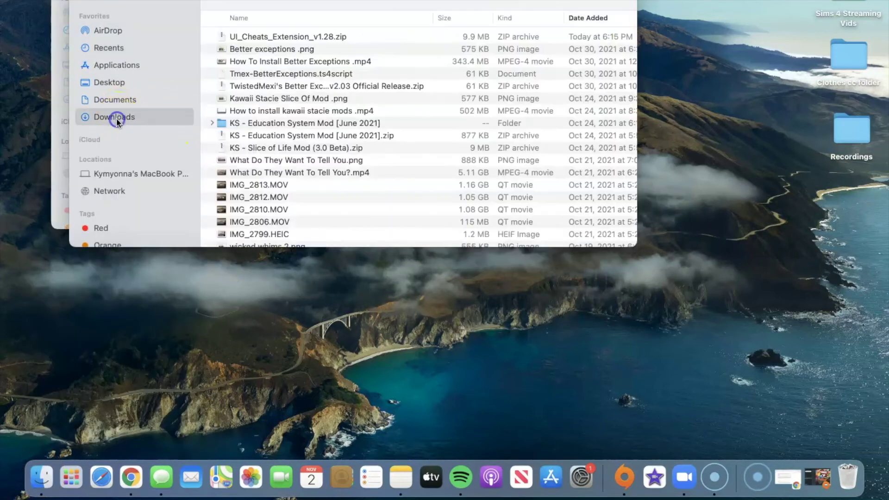
double_click(292, 37)
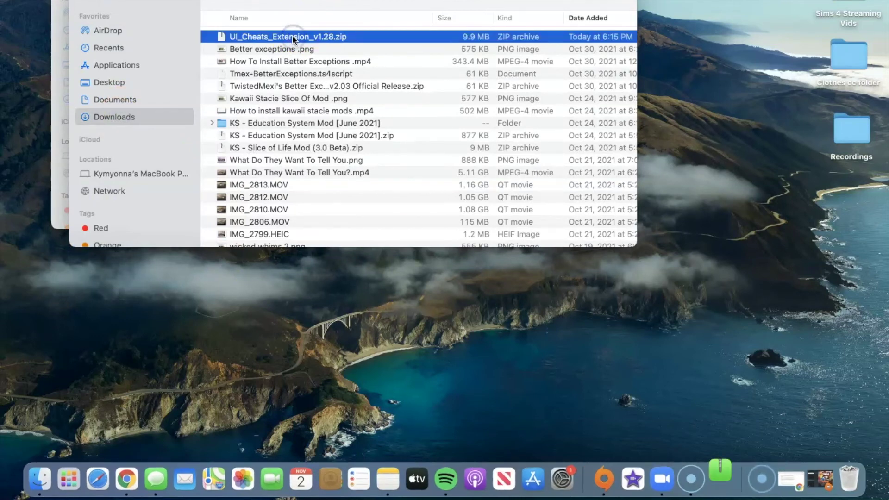
double_click(293, 36)
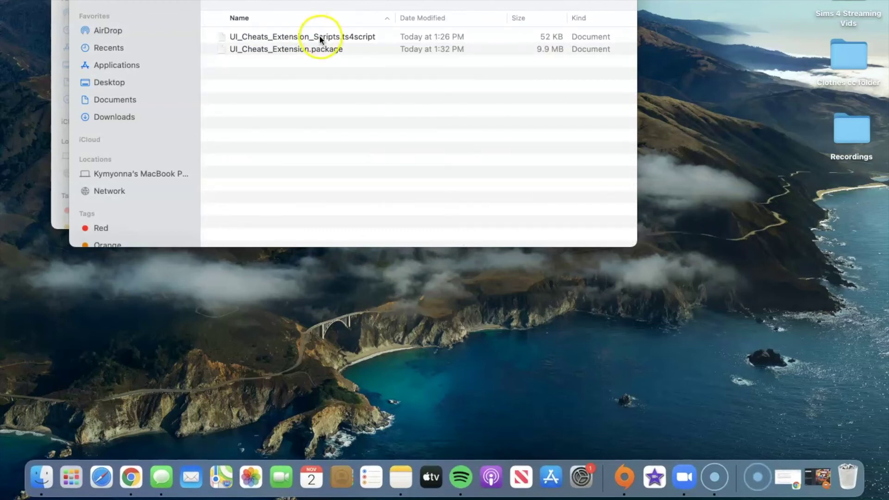
Move the UI_Cheats_Extension_v1.28 folder from Downloads into the Mods folder.
left_click(216, 3)
left_click_drag(296, 3, 226, 263)
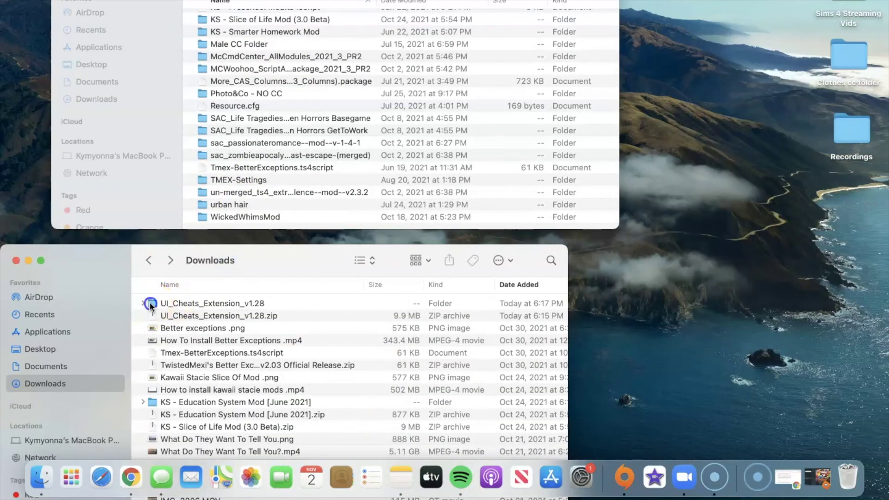
left_click_drag(153, 305, 228, 105)
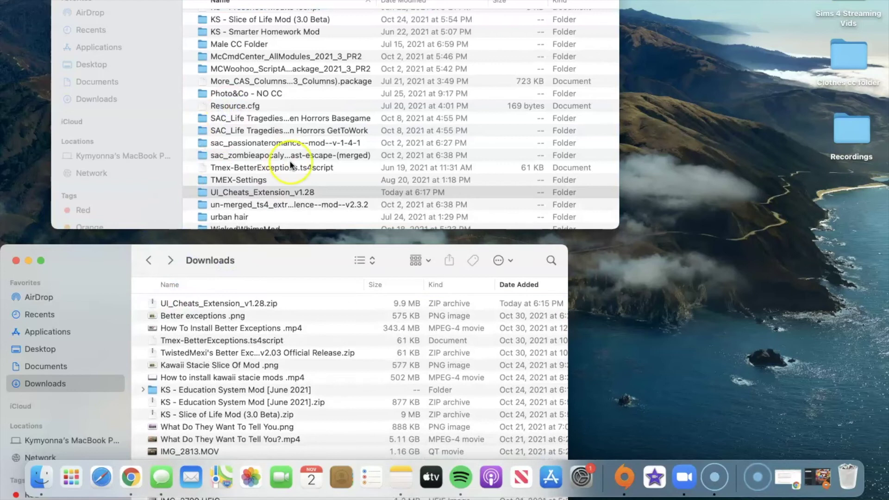
Close the Downloads Finder window.
scroll(289, 160, "down", 1)
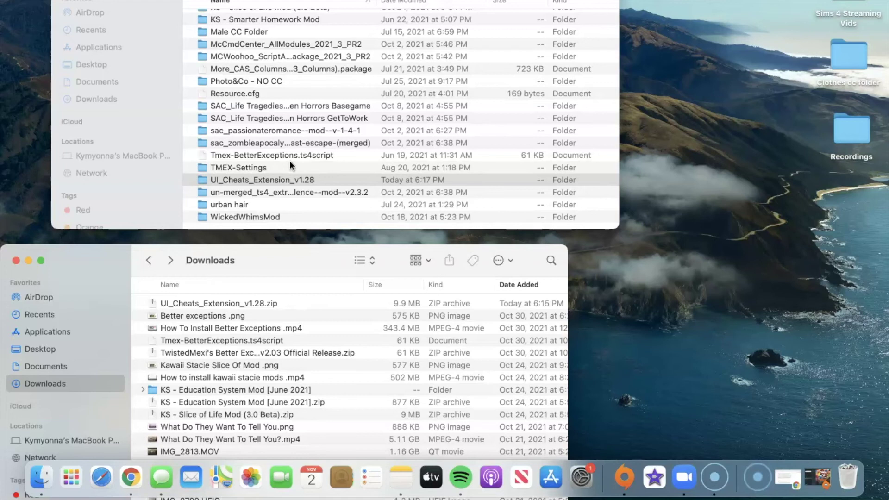
left_click(15, 261)
left_click(16, 261)
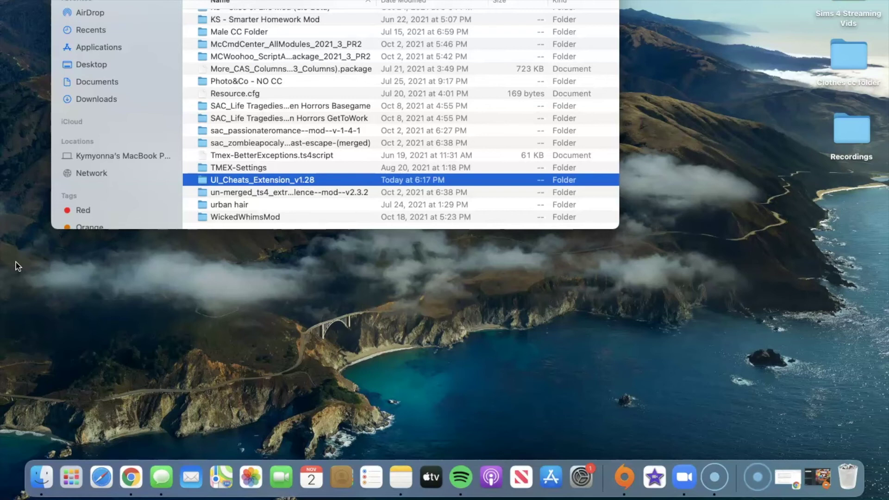
Check the Mods folder contents, selecting Resource.cfg, then close the Finder window.
scroll(237, 112, "up", 10)
scroll(241, 125, "down", 15)
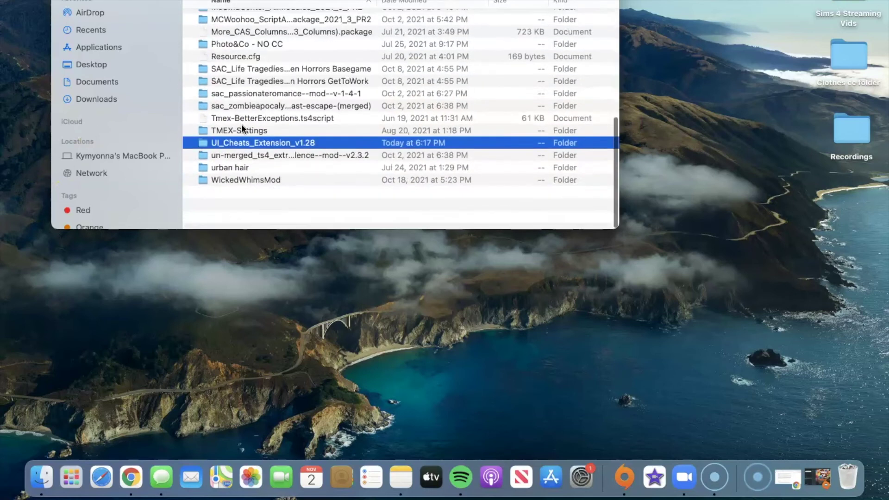
scroll(242, 128, "up", 3)
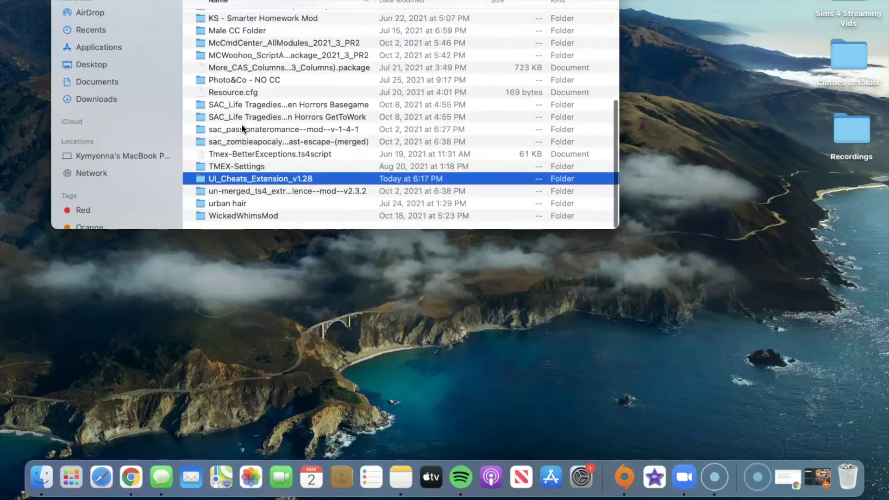
left_click(246, 92)
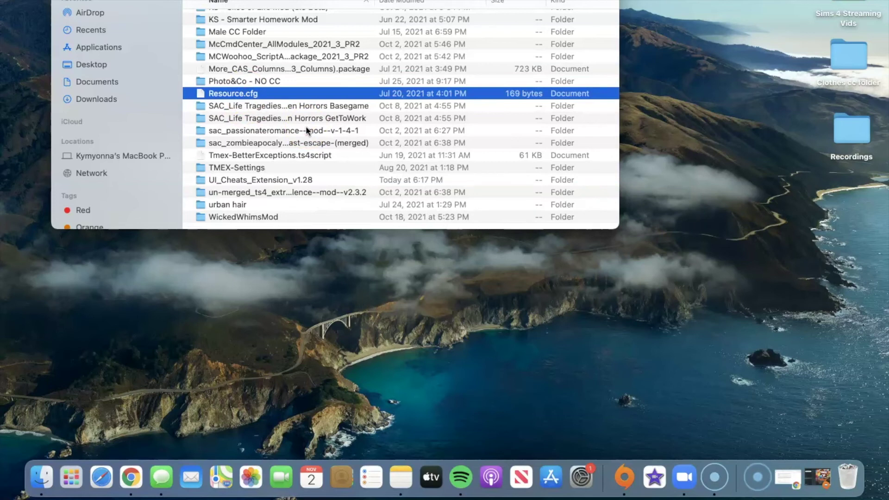
scroll(306, 130, "up", 10)
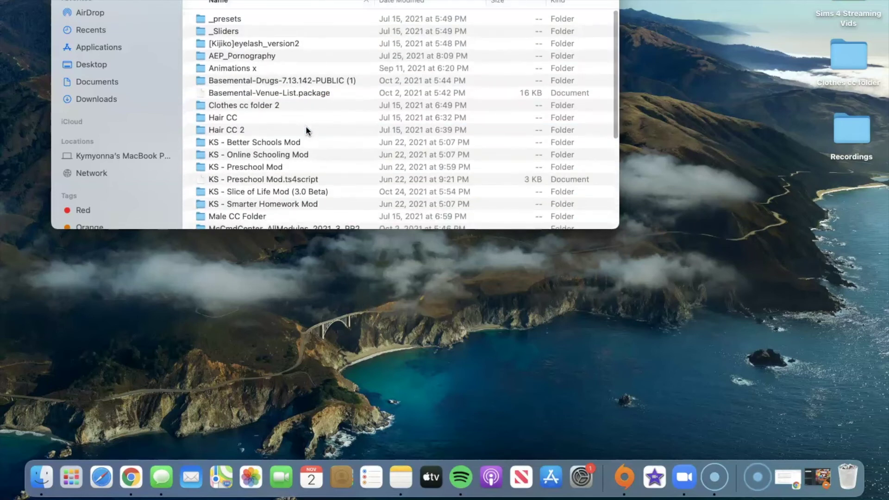
scroll(306, 129, "down", 10)
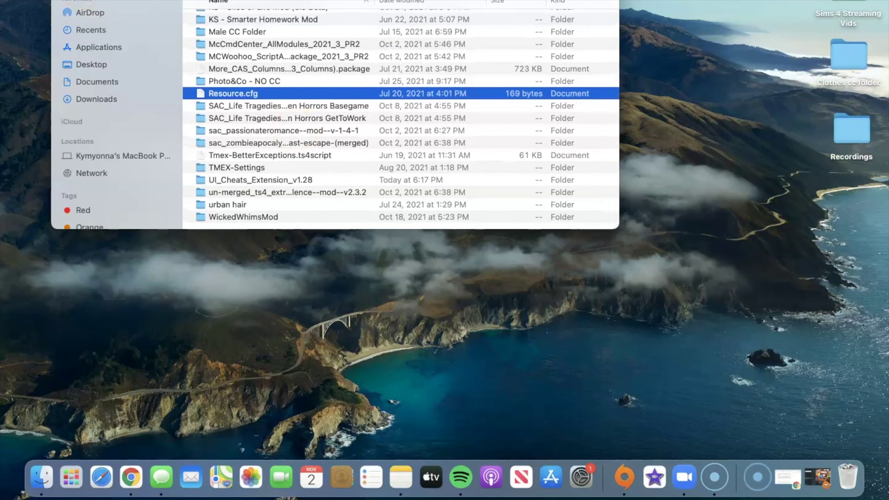
key("cmd+w")
left_click(789, 481)
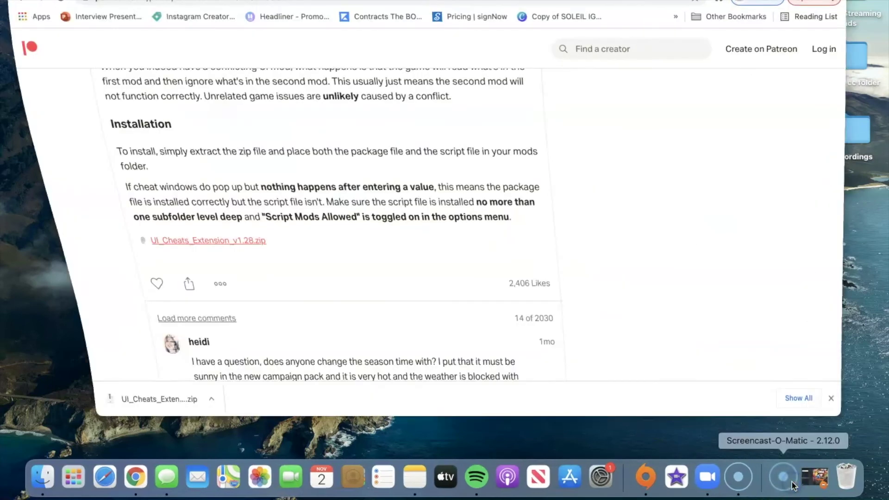
scroll(592, 219, "up", 6)
scroll(592, 218, "up", 15)
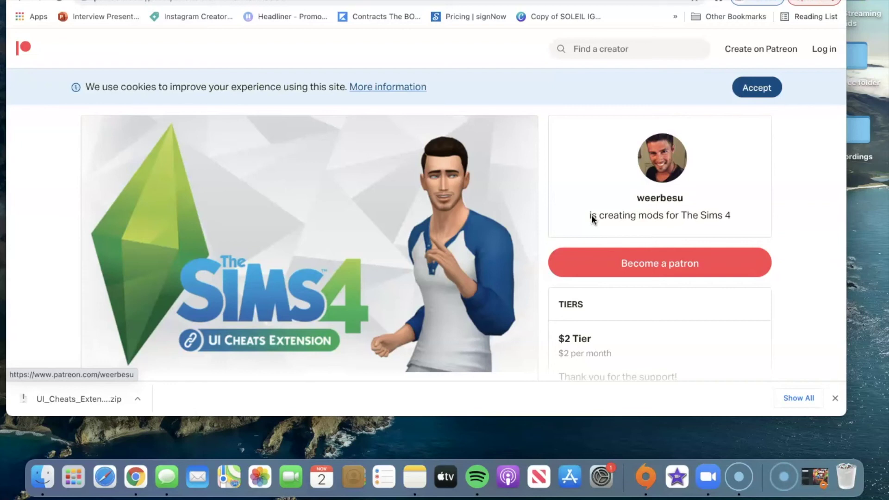
scroll(593, 219, "down", 10)
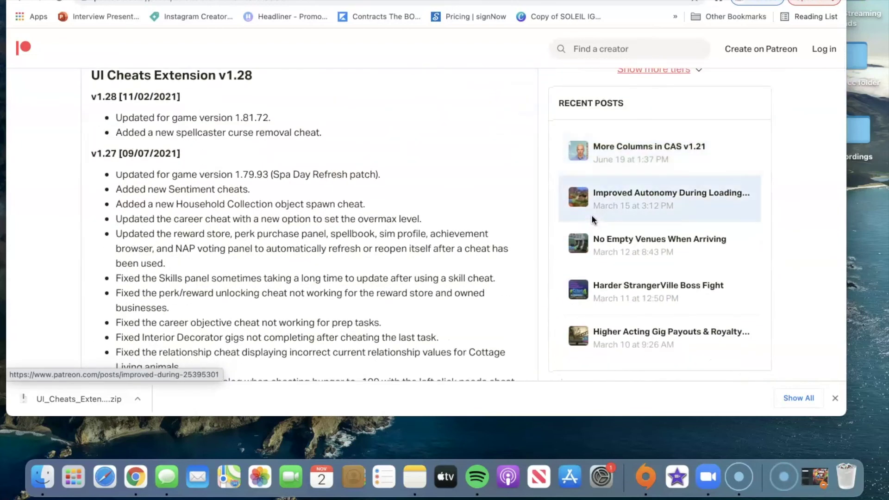
scroll(441, 243, "up", 10)
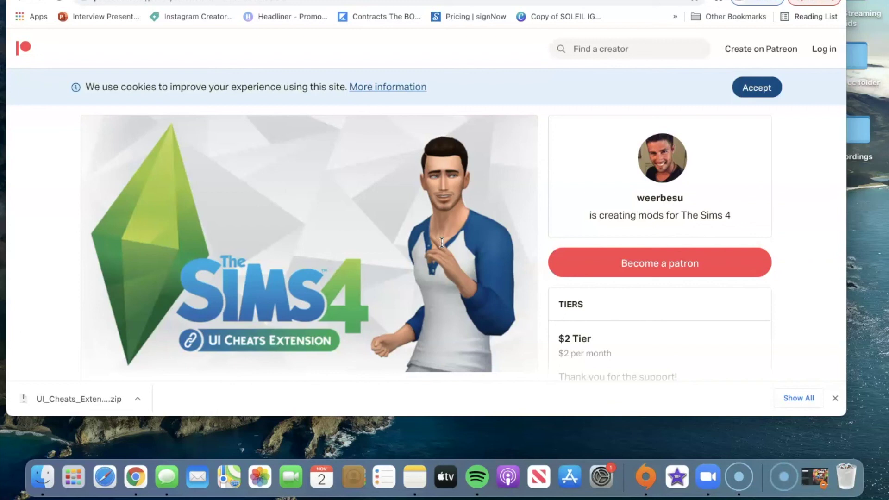
scroll(442, 242, "down", 5)
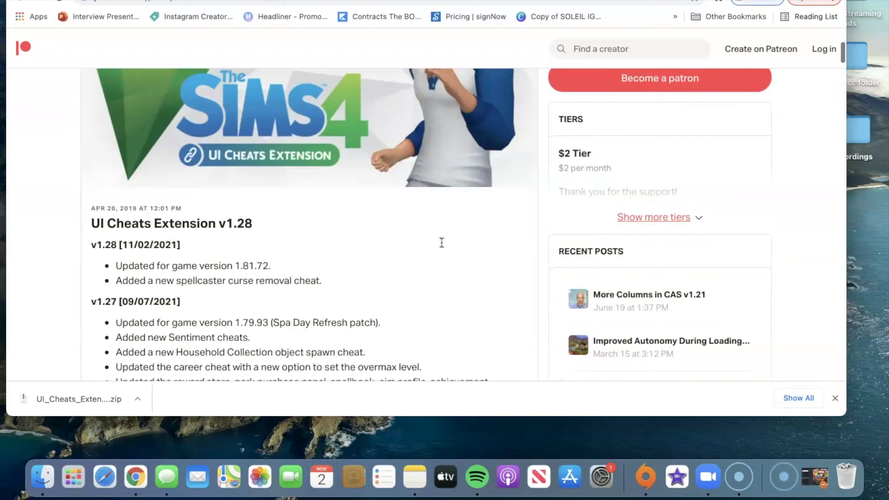